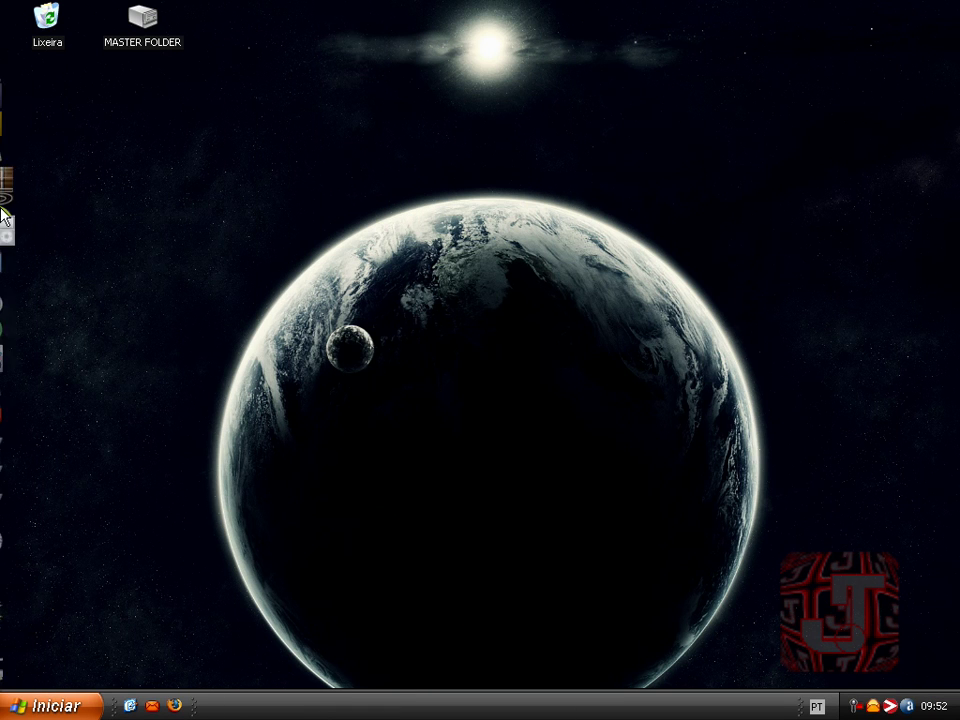
Step: Start Firefox from the Quick Launch bar on the Windows XP desktop
{"action": "mouse_move", "coordinate": [2, 165]}
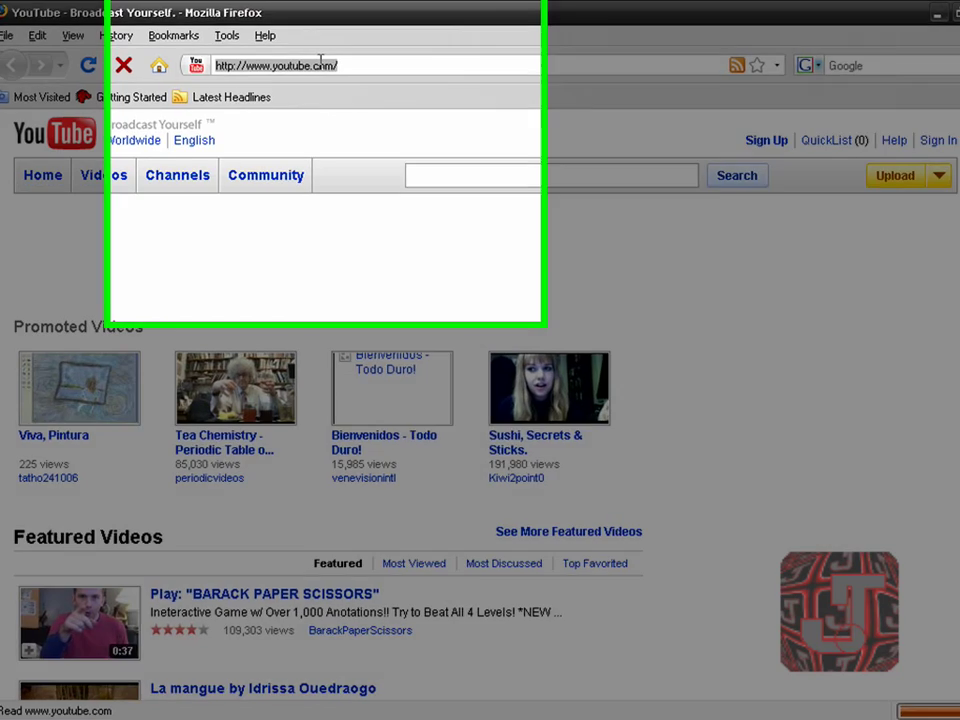
{"action": "type", "text": "www.r"}
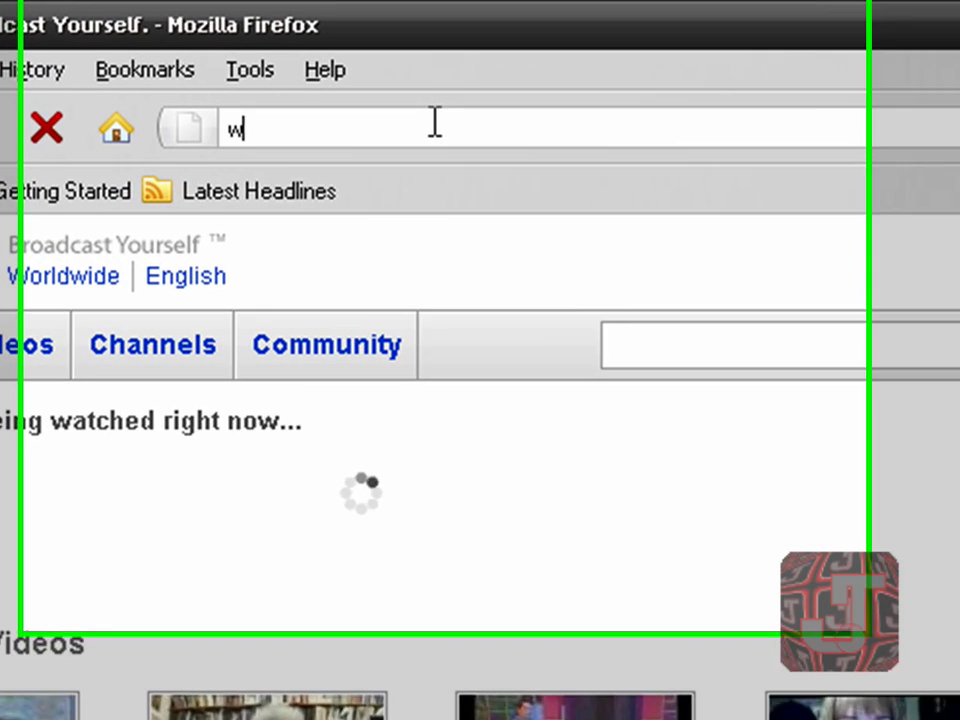
{"action": "type", "text": "o"}
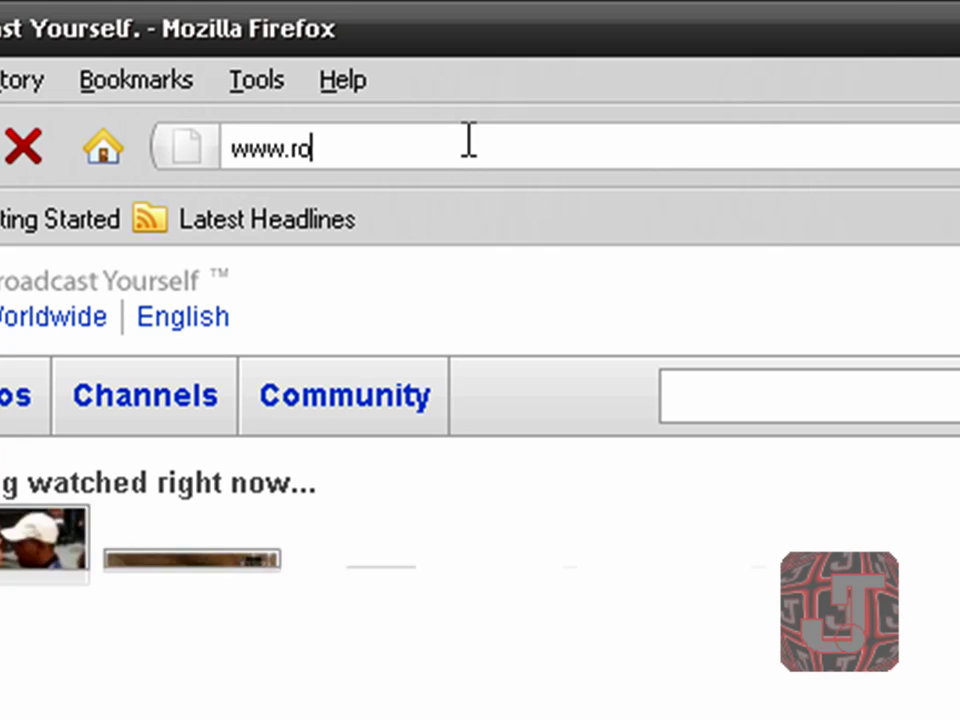
{"action": "type", "text": "cketdock.com"}
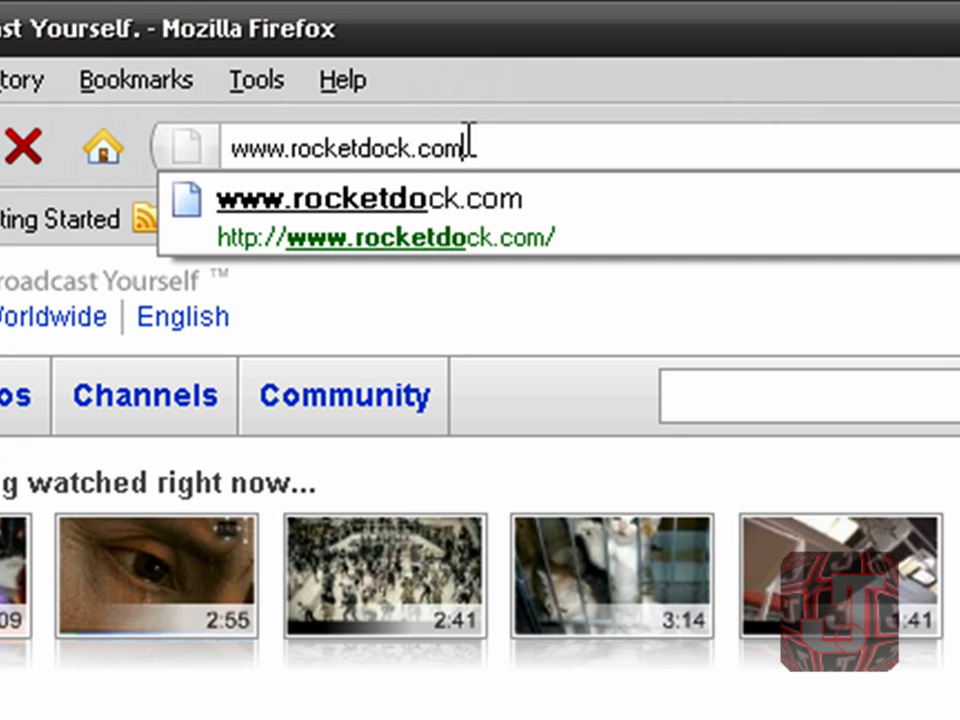
{"action": "key", "text": "Return"}
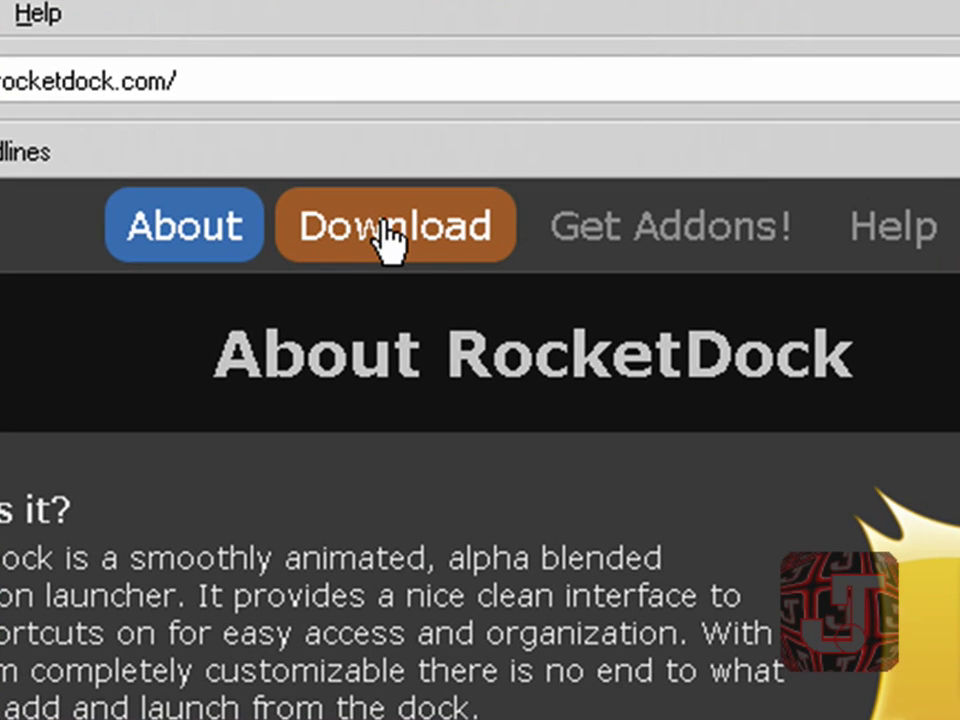
{"action": "left_click", "coordinate": [383, 224]}
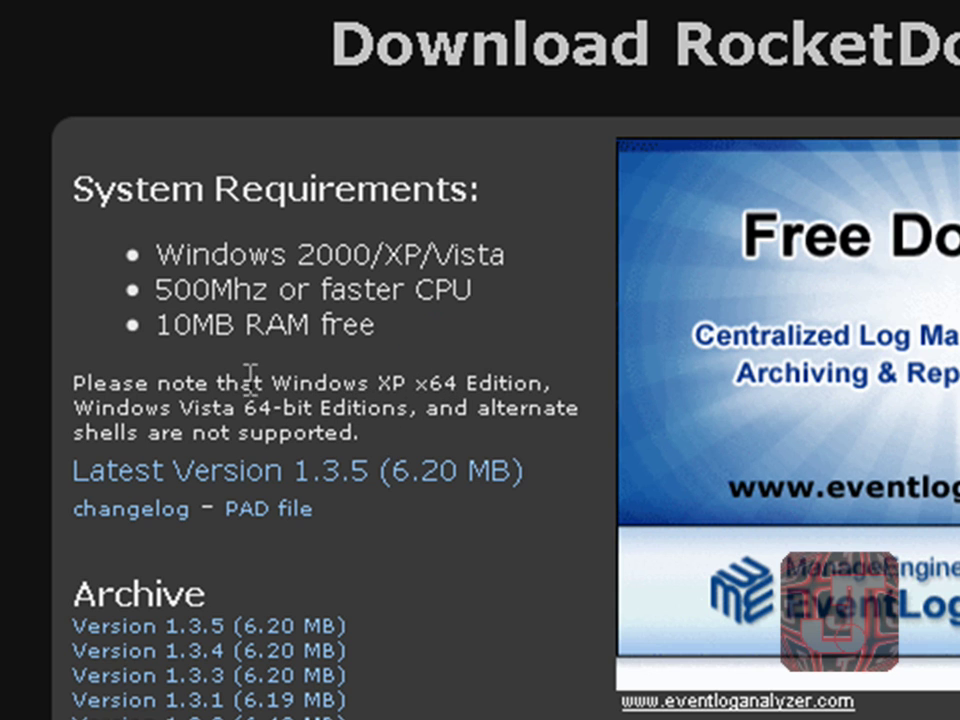
Step: Save the RocketDock-v1.3.5 installer, check it in the Downloads list, and close that list
{"action": "left_click", "coordinate": [340, 470]}
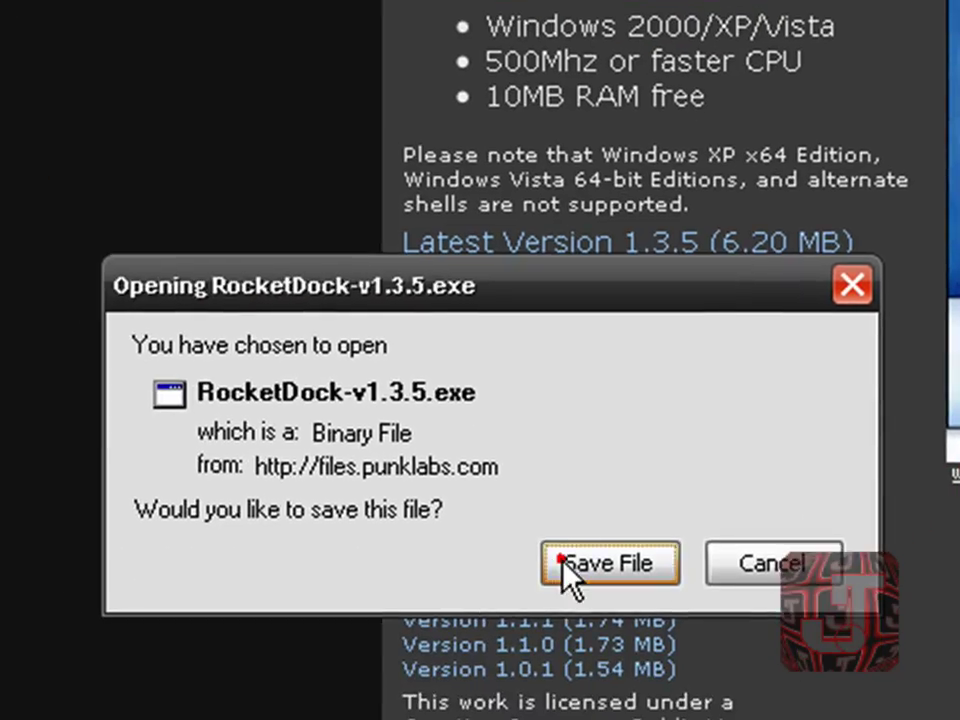
{"action": "left_click", "coordinate": [563, 562]}
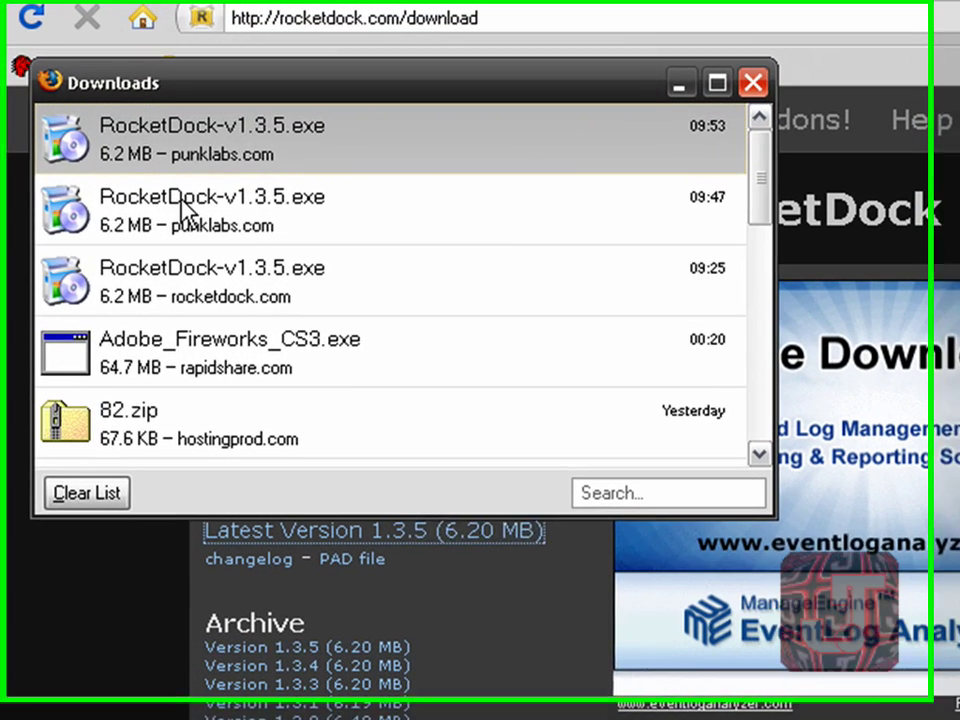
{"action": "left_click", "coordinate": [181, 177]}
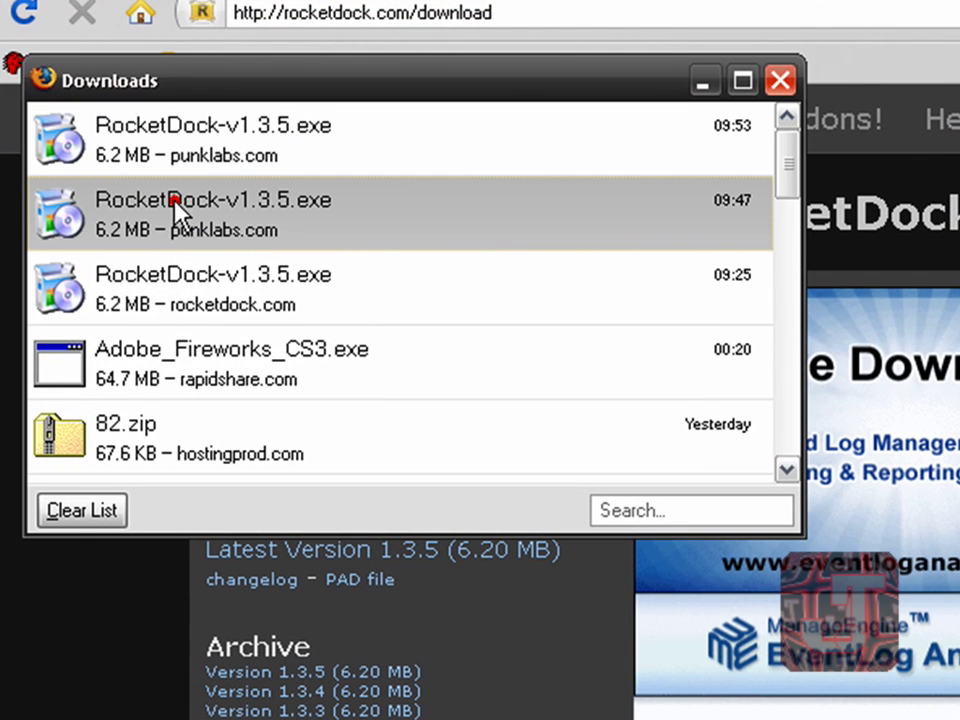
{"action": "left_click", "coordinate": [216, 142]}
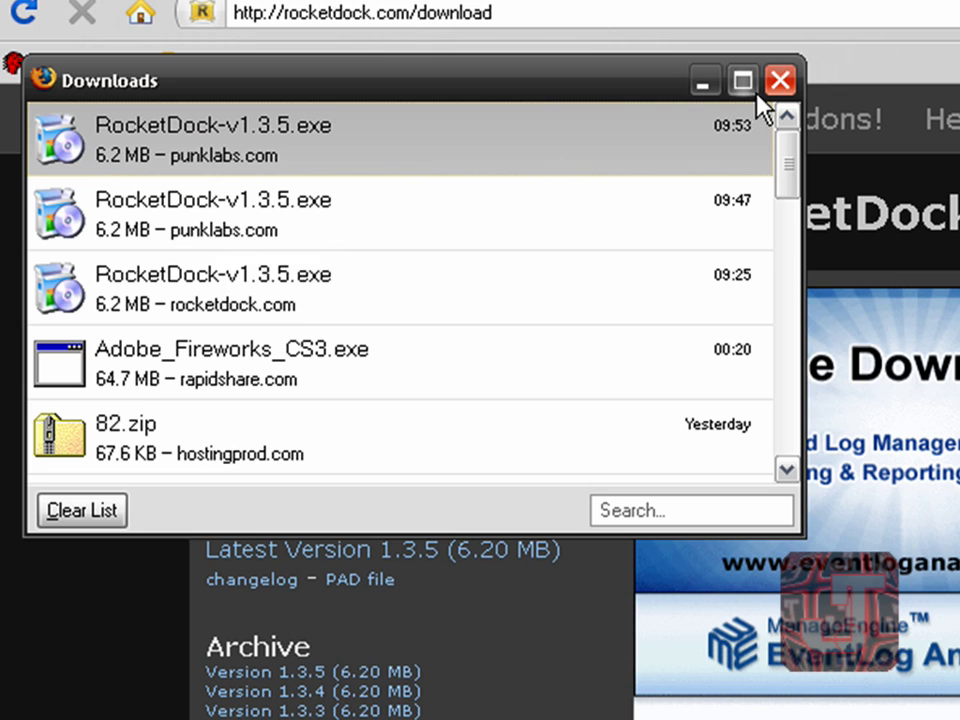
{"action": "left_click", "coordinate": [779, 82]}
Step: Close Firefox, then run the RocketDock-v1.3.5 installer and cancel it at the language dialog
{"action": "left_click", "coordinate": [955, 8]}
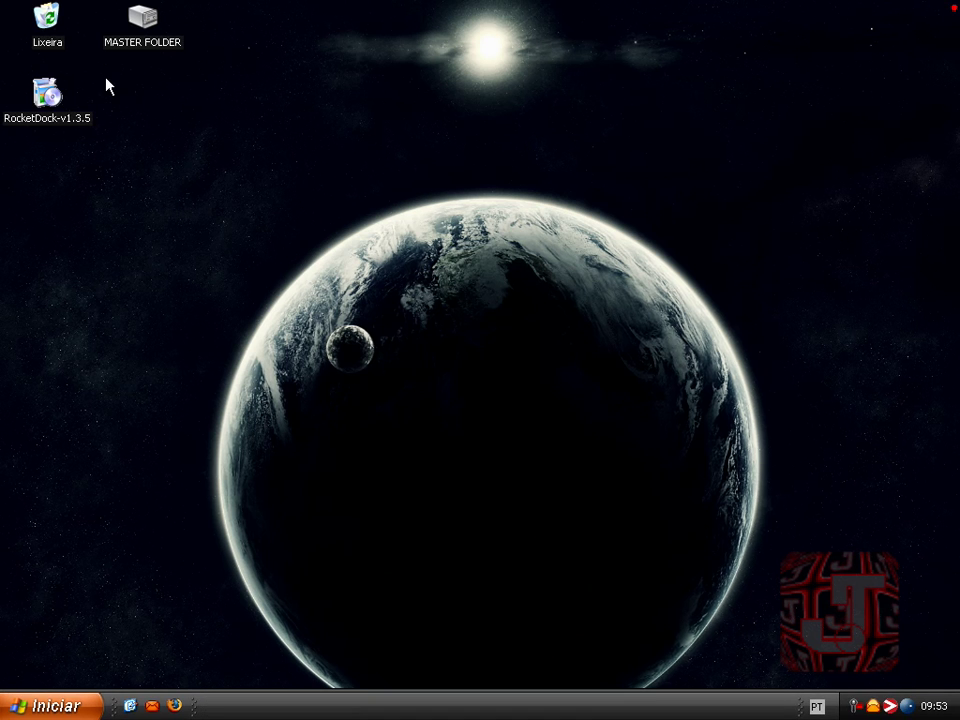
{"action": "left_click_drag", "start_coordinate": [88, 117], "coordinate": [579, 422]}
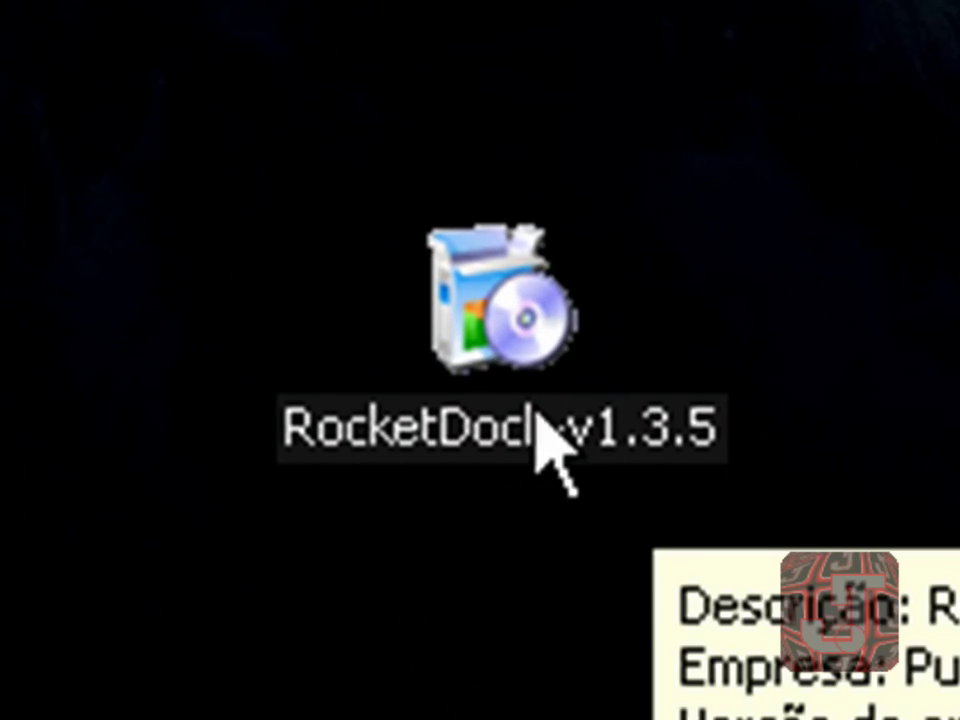
{"action": "double_click", "coordinate": [486, 432]}
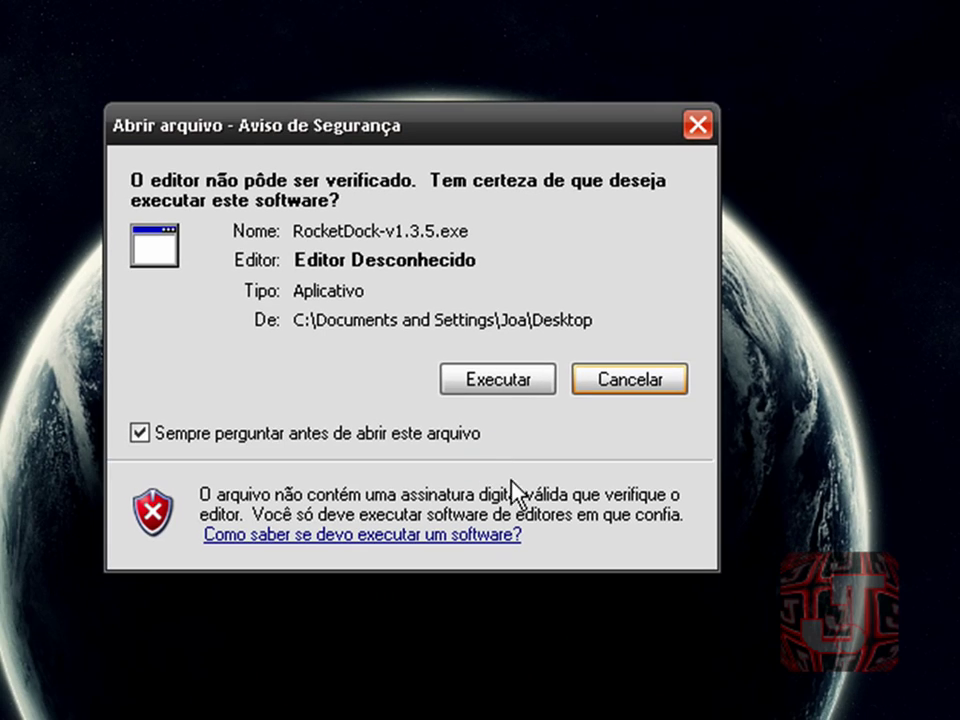
{"action": "left_click", "coordinate": [509, 389]}
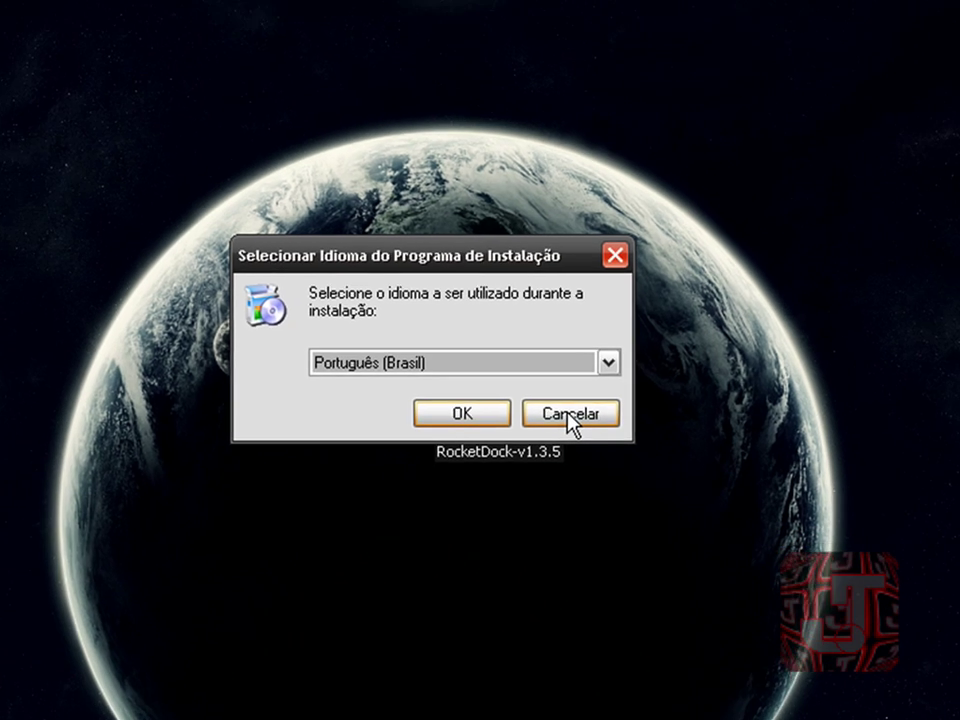
{"action": "left_click", "coordinate": [566, 424]}
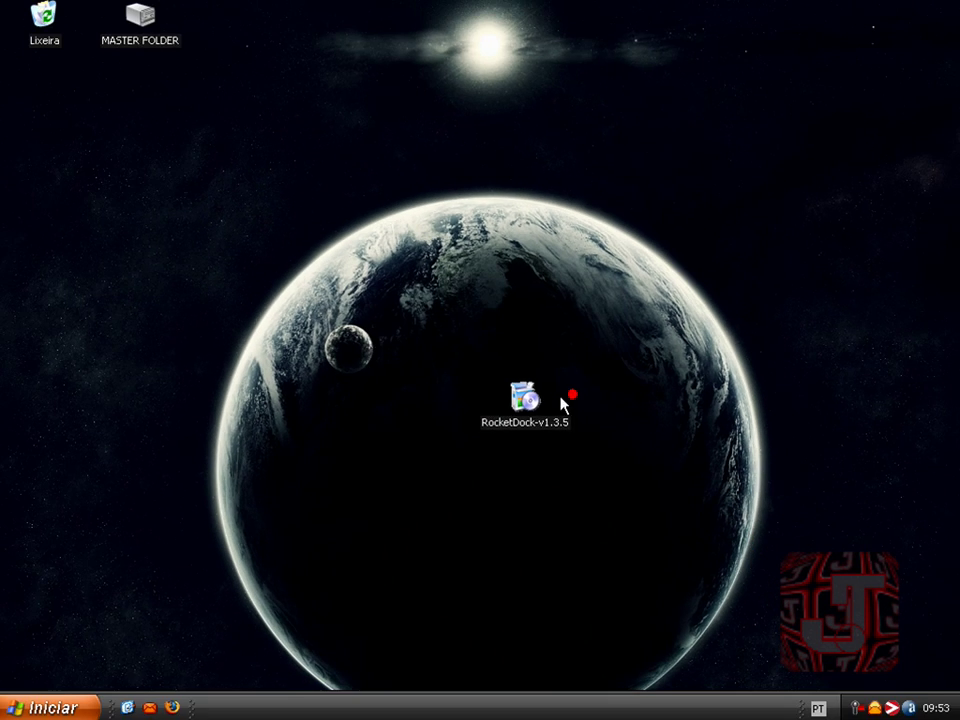
Step: Delete the RocketDock-v1.3.5 installer icon, sending it to the Lixeira
{"action": "left_click_drag", "start_coordinate": [463, 373], "coordinate": [587, 476]}
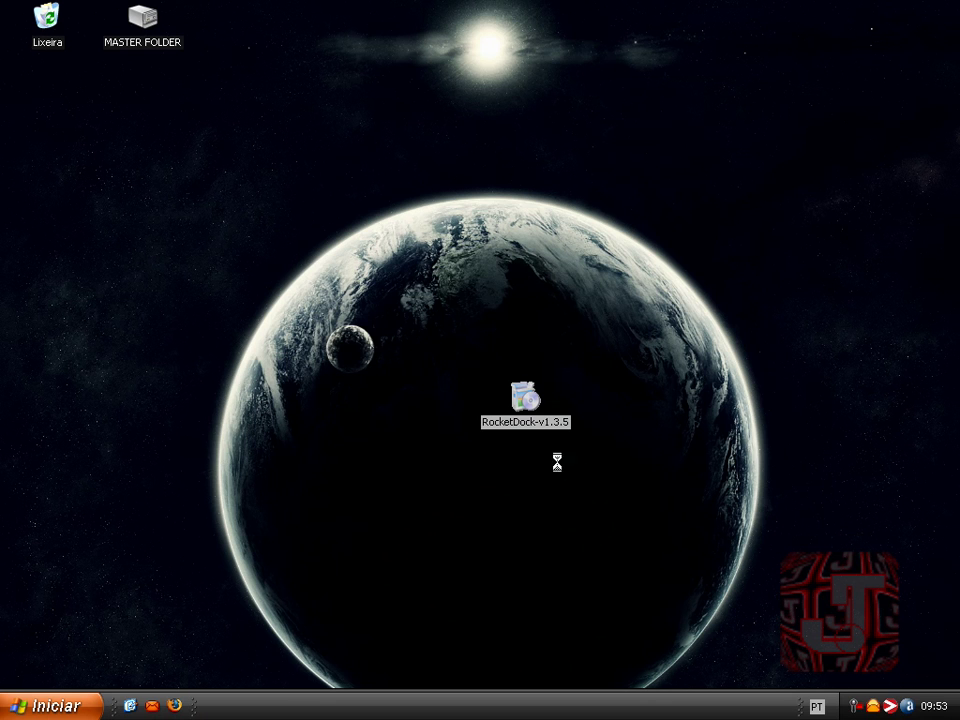
{"action": "key", "text": "Delete"}
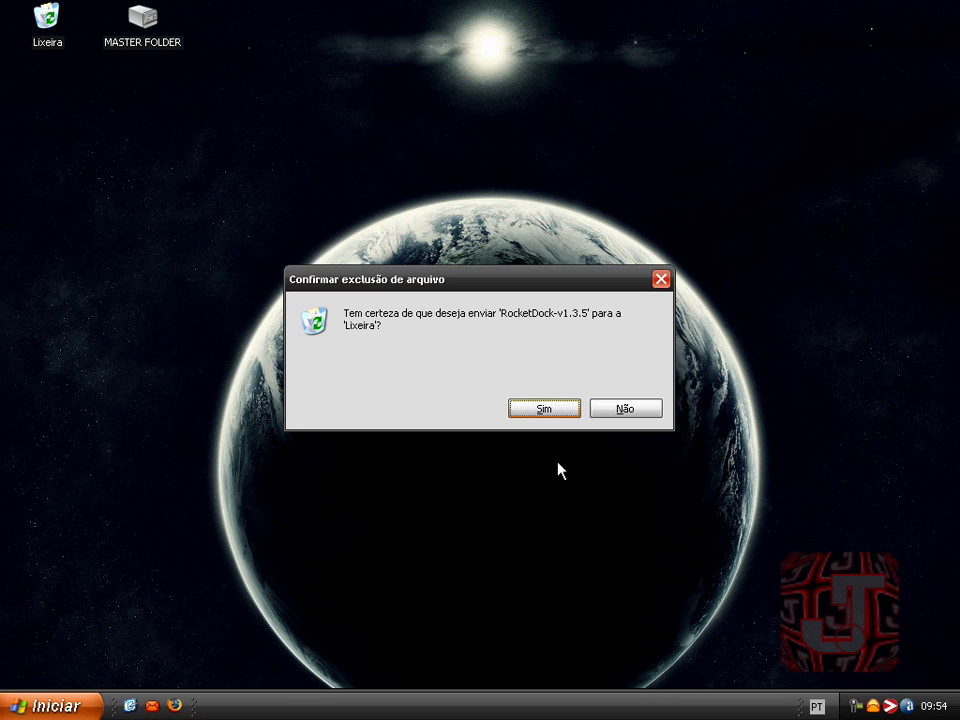
{"action": "left_click", "coordinate": [524, 412]}
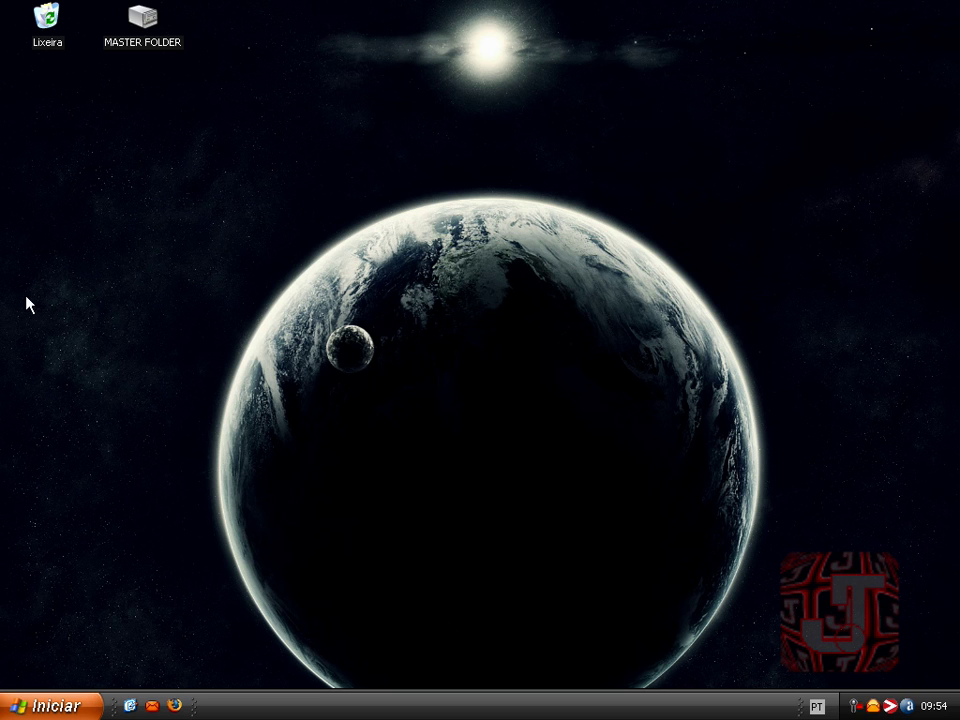
Step: Bring the RocketDock shortcut dock out from the left edge of the desktop
{"action": "mouse_move", "coordinate": [3, 285]}
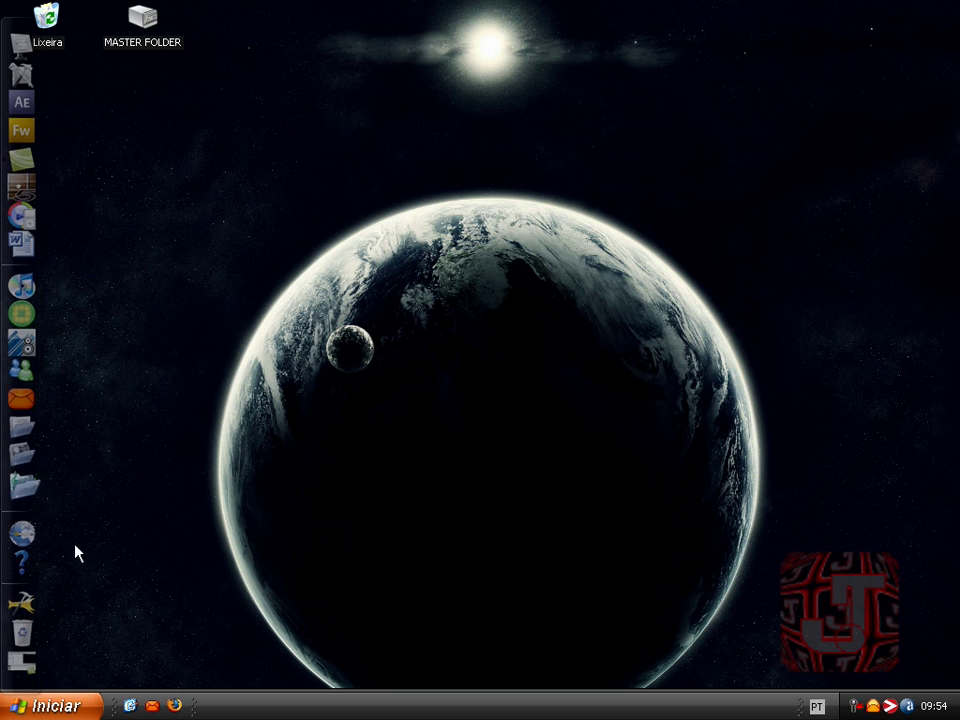
{"action": "left_click_drag", "start_coordinate": [302, 2], "coordinate": [649, 78]}
{"action": "left_click_drag", "start_coordinate": [236, 21], "coordinate": [594, 36]}
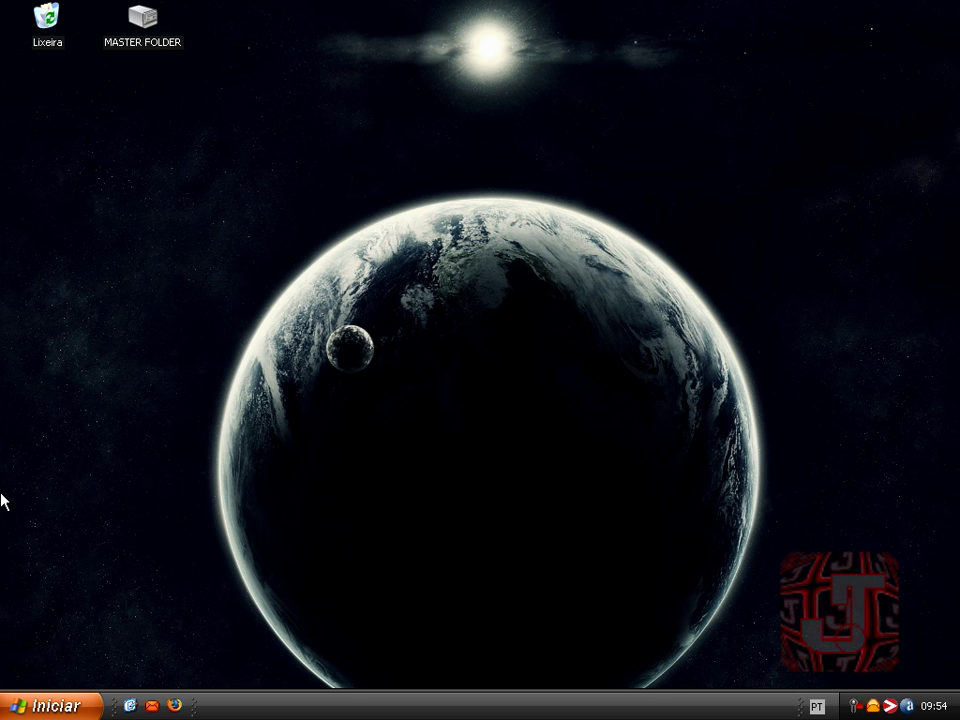
{"action": "mouse_move", "coordinate": [1, 563]}
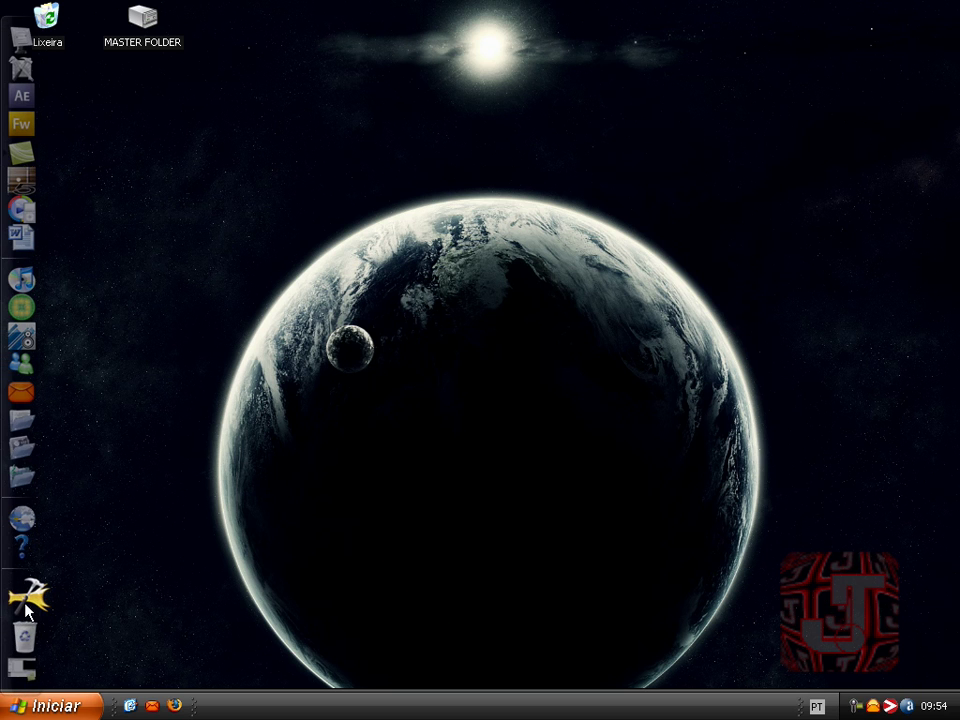
Step: Open Dock Settings and review General (Lock Items) and Icons (60% opacity, 30px, Zoom: Bubble)
{"action": "left_click", "coordinate": [25, 603]}
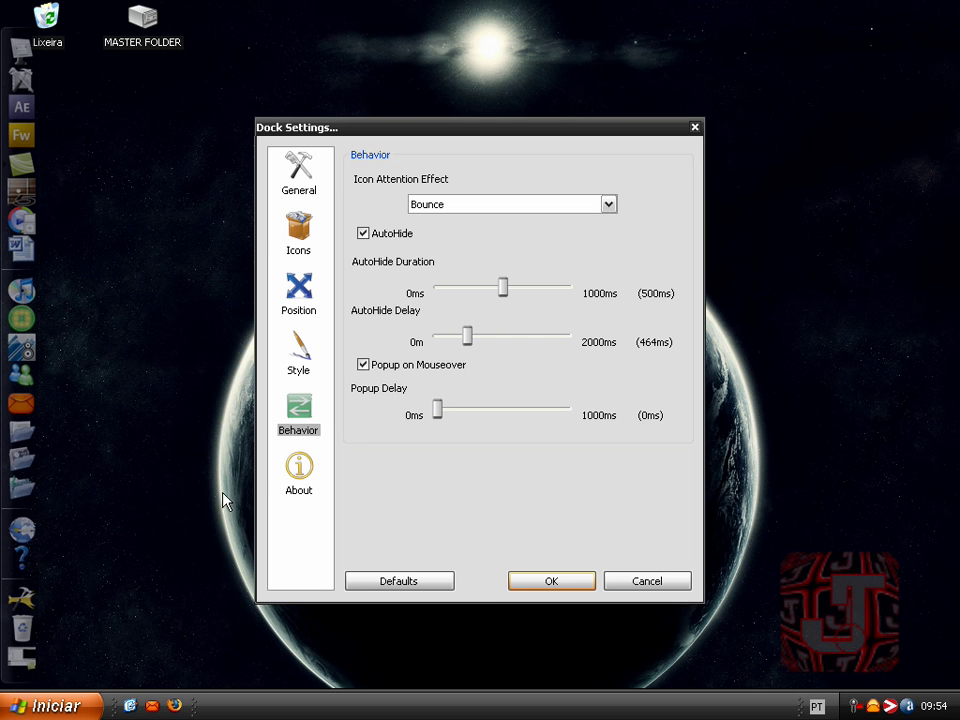
{"action": "left_click", "coordinate": [296, 178]}
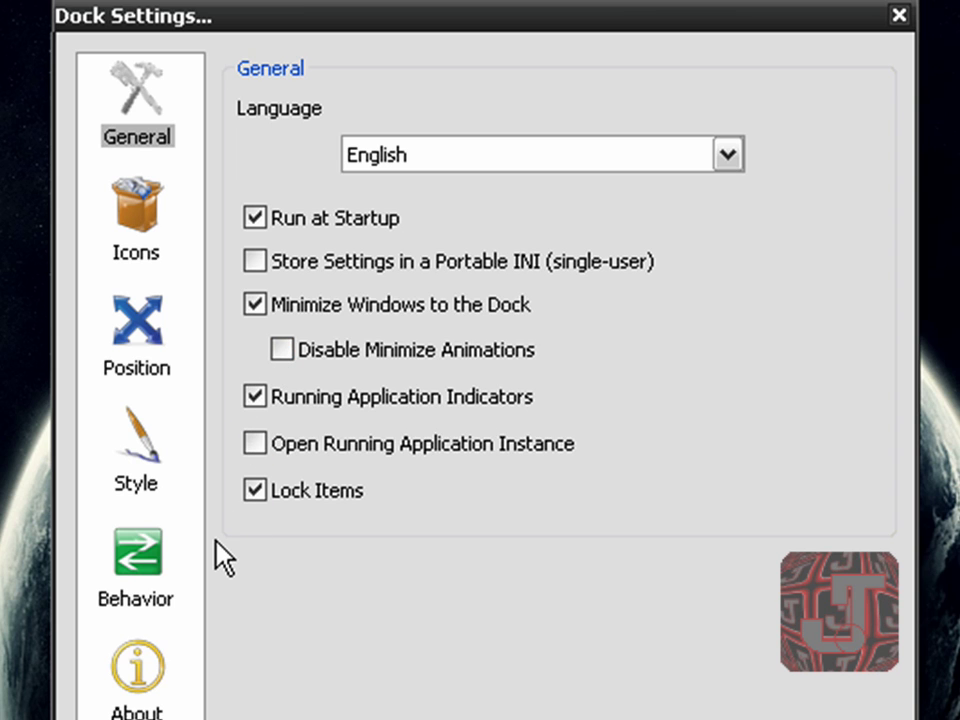
{"action": "left_click", "coordinate": [144, 260]}
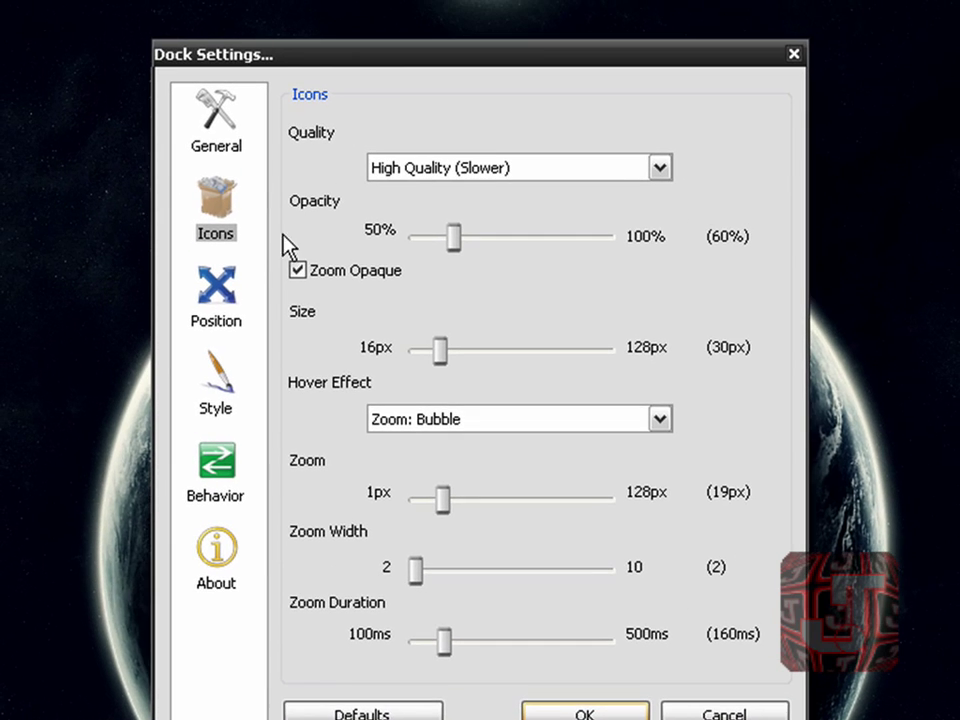
Step: Review Position, Style, Behavior (keeping Bounce attention effect) and About, then accept with OK
{"action": "left_click", "coordinate": [219, 292]}
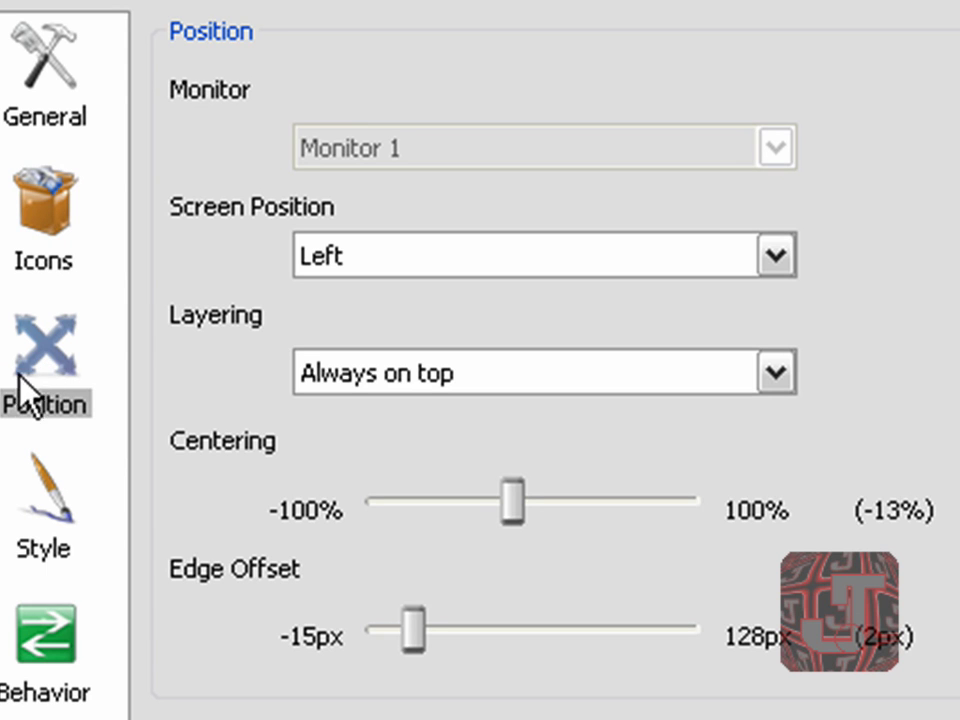
{"action": "left_click", "coordinate": [25, 505]}
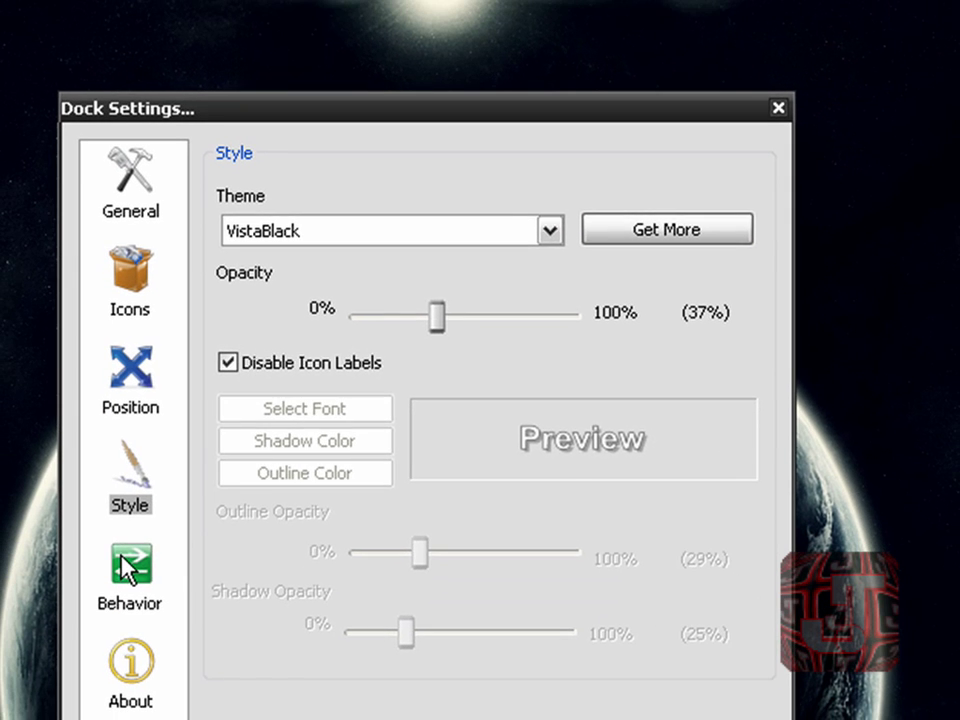
{"action": "left_click", "coordinate": [64, 593]}
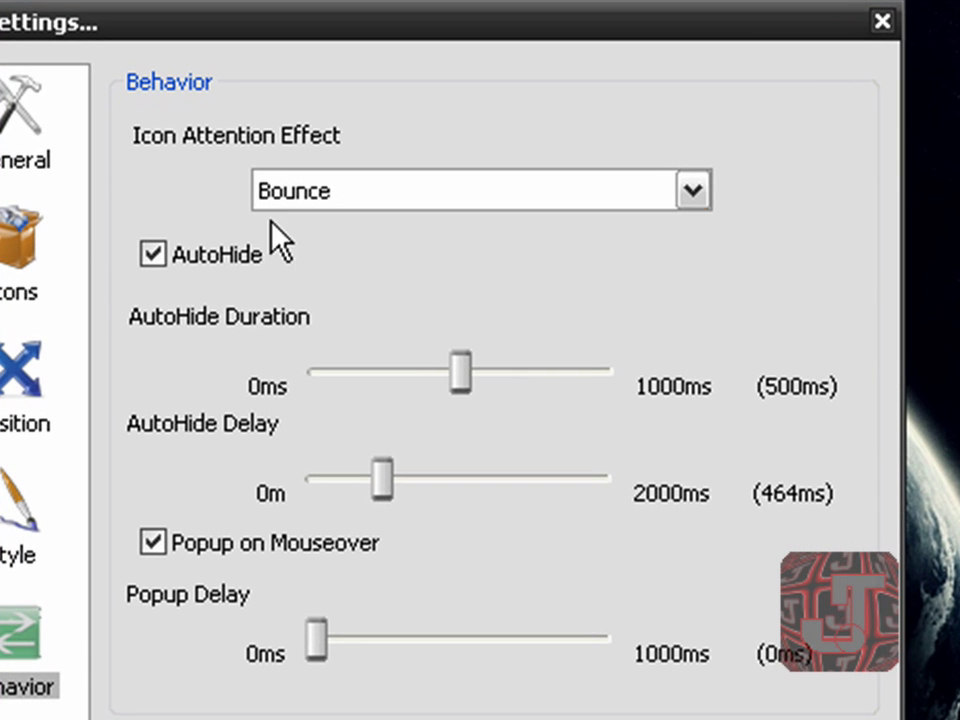
{"action": "left_click", "coordinate": [343, 243]}
{"action": "left_click", "coordinate": [296, 201]}
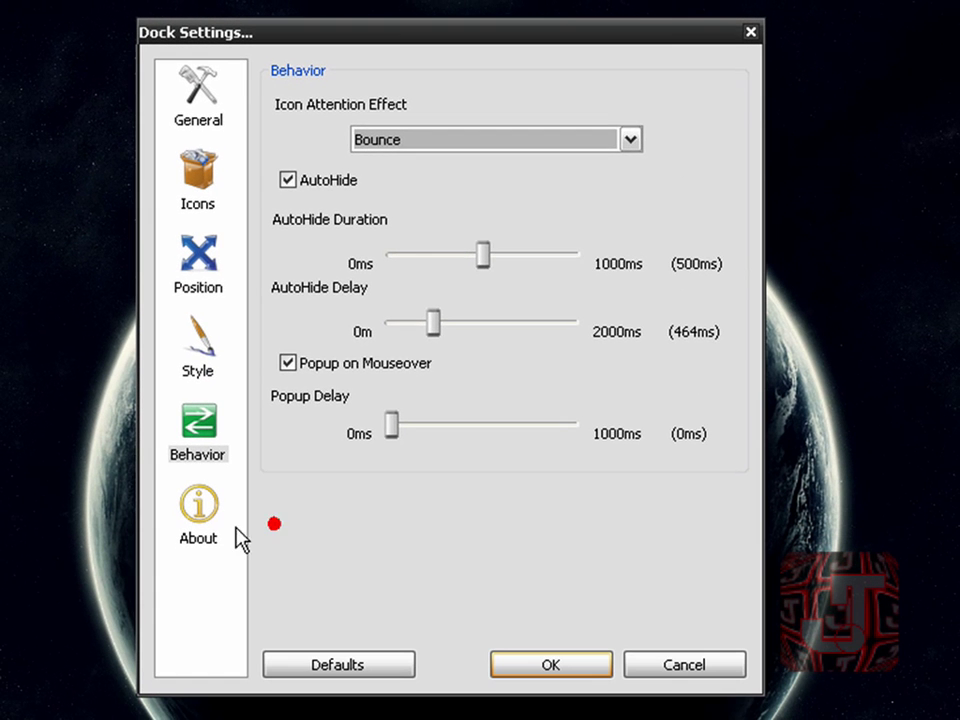
{"action": "left_click", "coordinate": [208, 515]}
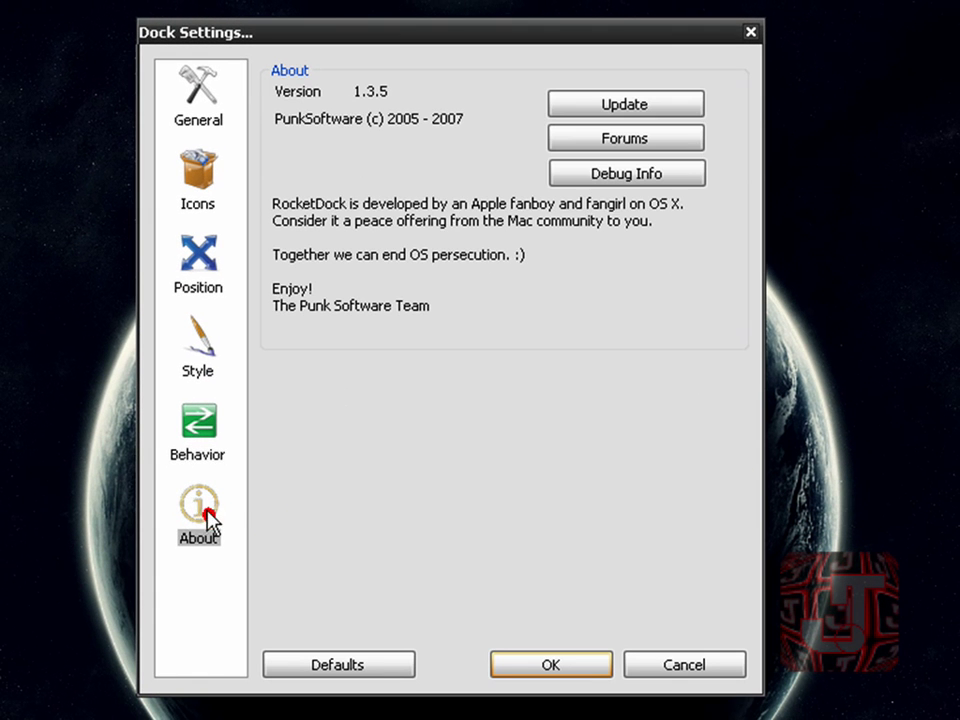
{"action": "left_click", "coordinate": [522, 666]}
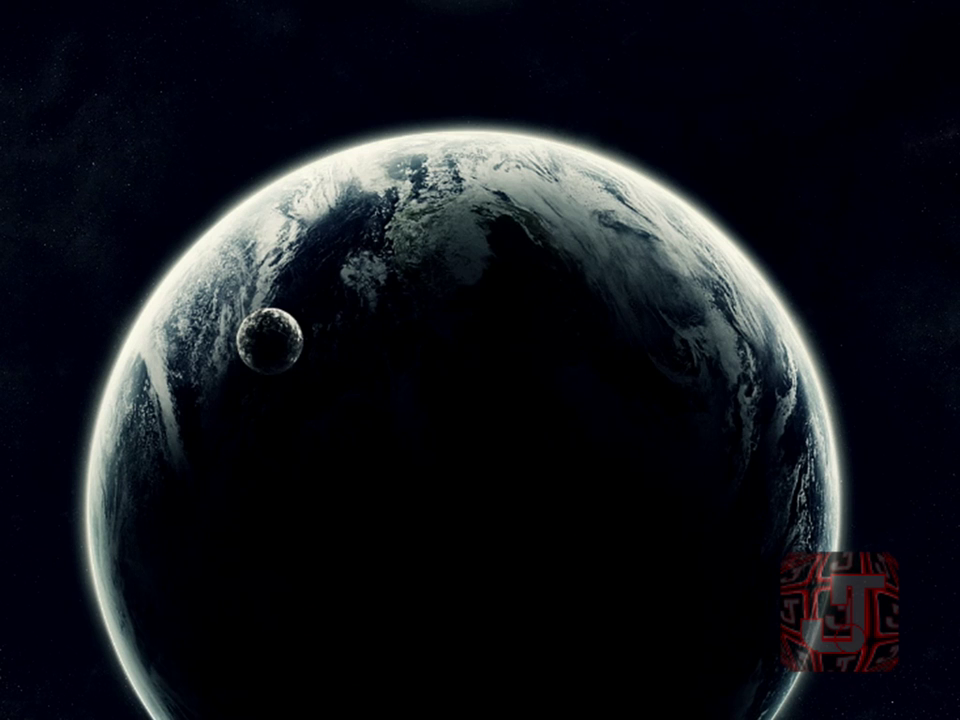